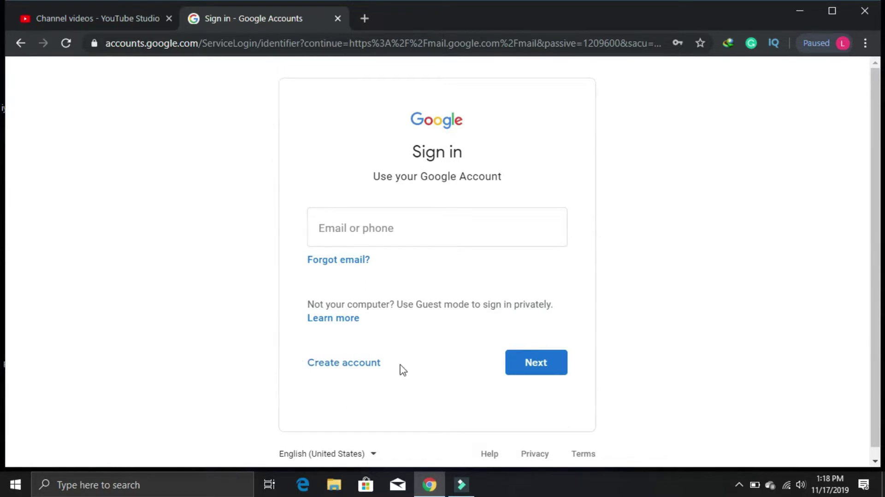
# Step: Start a new Google account for personal use (For myself)
pyautogui.click(353, 374)
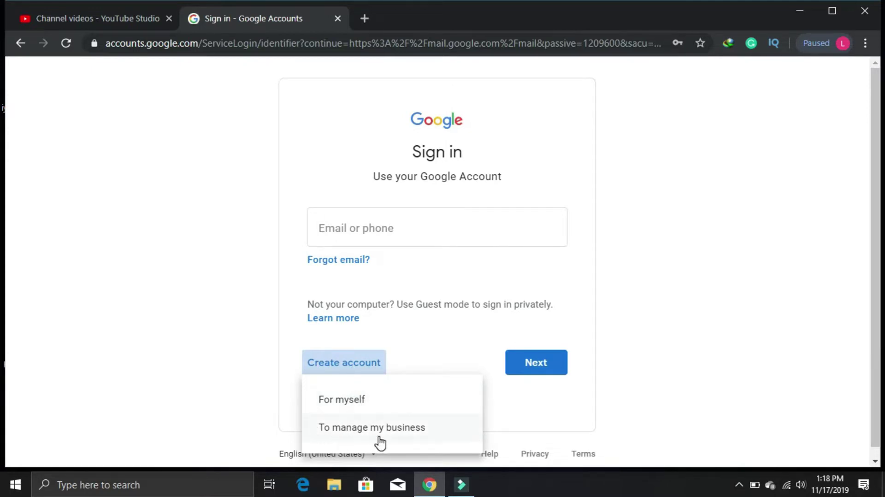
pyautogui.click(350, 402)
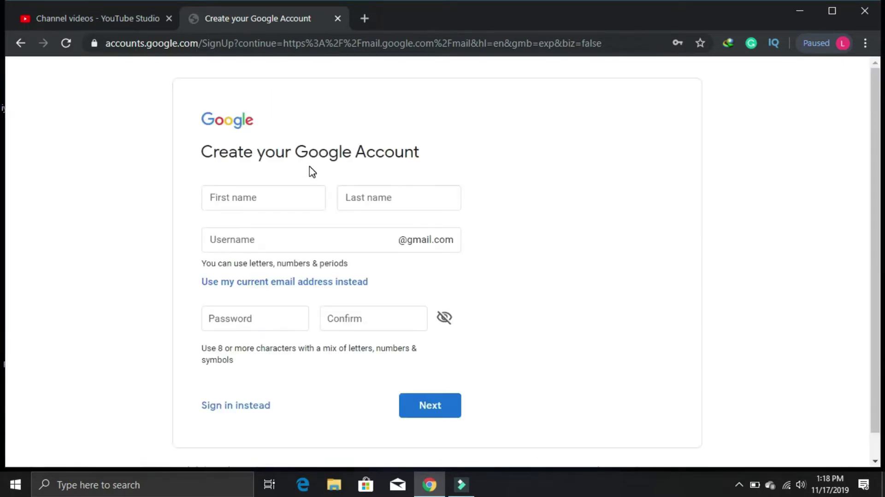
# Step: Enter the account holder's first and last name, correcting the mistyped letters
pyautogui.click(278, 198)
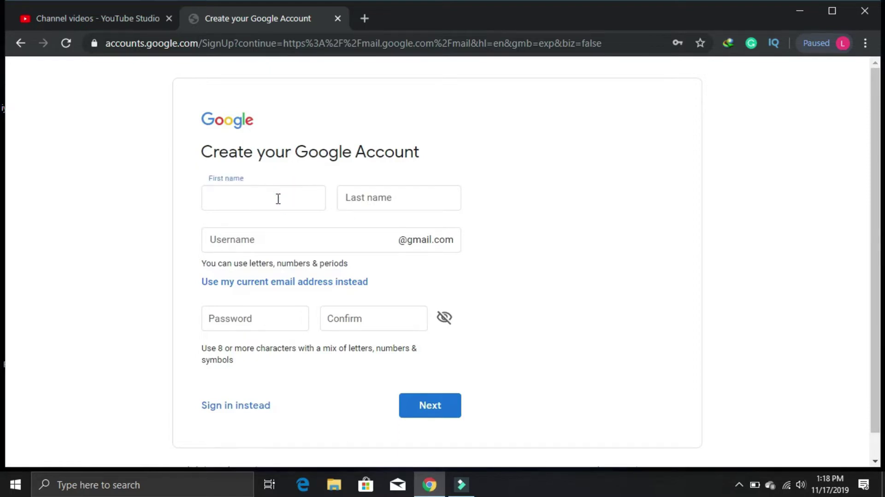
pyautogui.write('A')
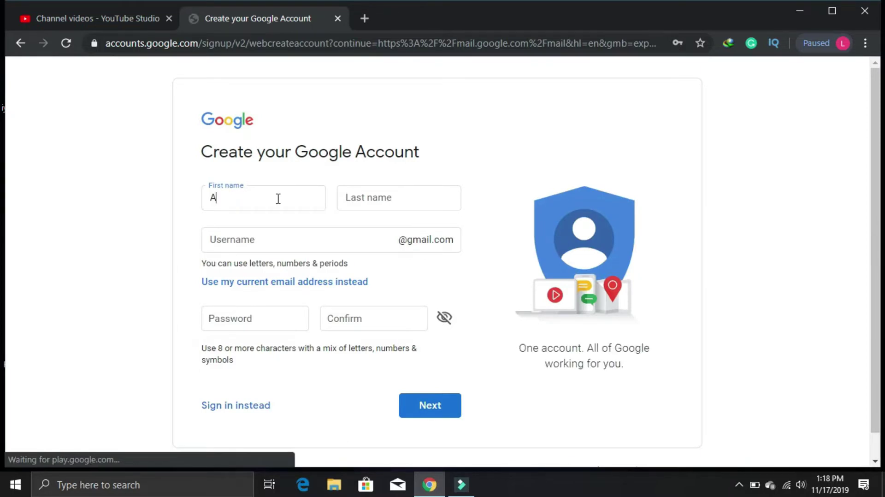
pyautogui.write('BO')
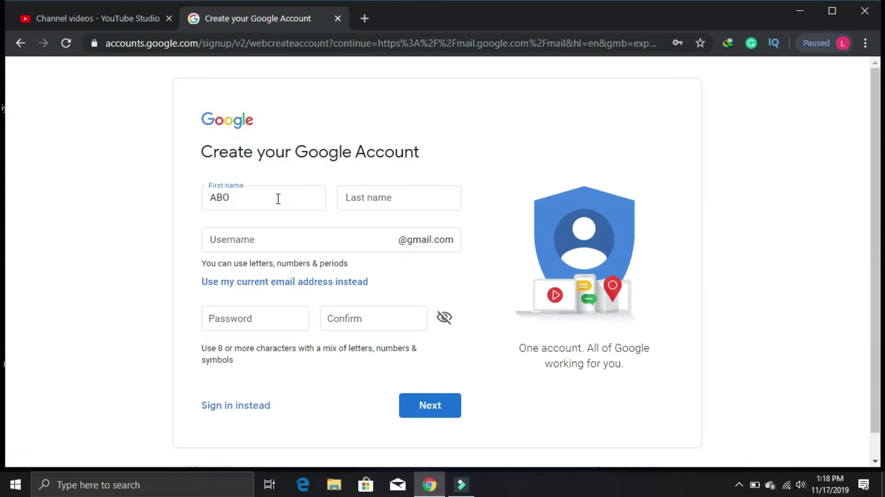
pyautogui.click(389, 197)
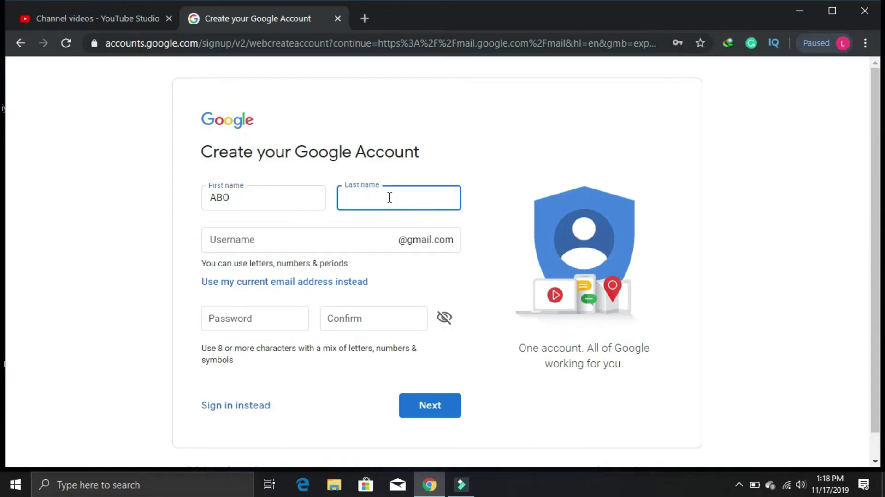
pyautogui.write('SU')
pyautogui.press('BackSpace')
pyautogui.press('BackSpace')
pyautogui.click(247, 196)
pyautogui.press('BackSpace')
pyautogui.press('BackSpace')
pyautogui.press('BackSpace')
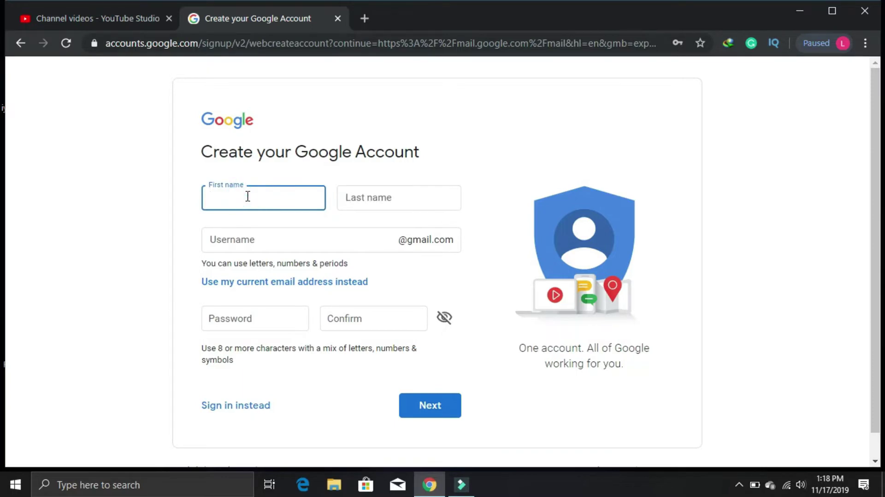
pyautogui.click(264, 199)
pyautogui.click(341, 198)
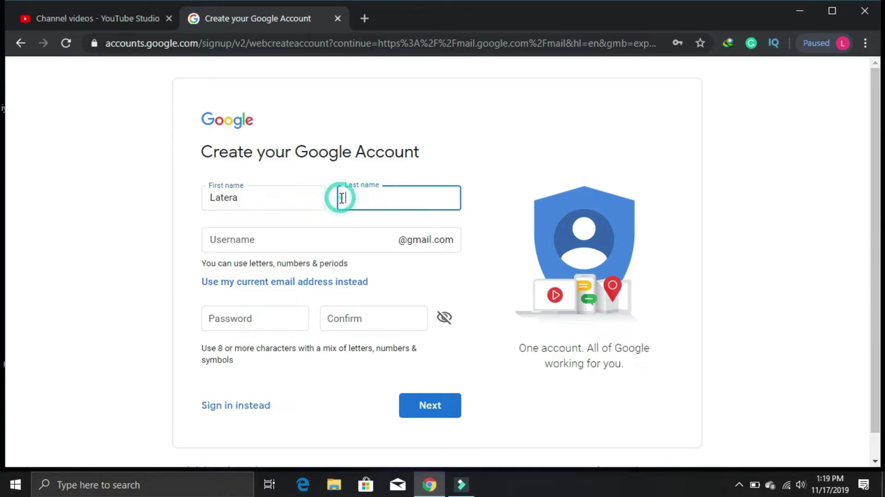
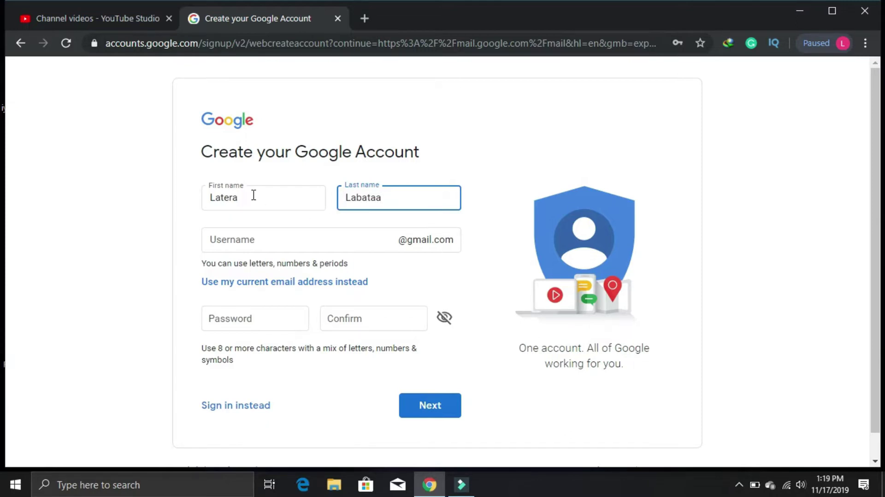
# Step: Type the desired Gmail username in the Username field
pyautogui.click(262, 244)
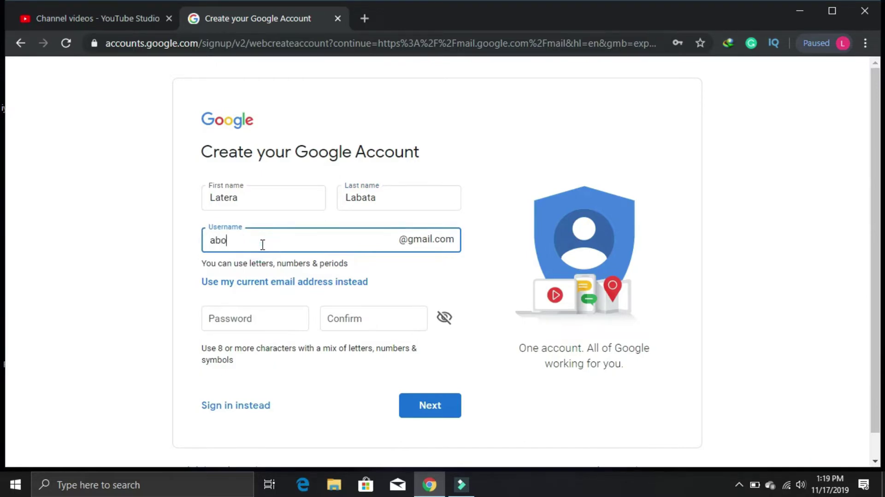
pyautogui.click(267, 319)
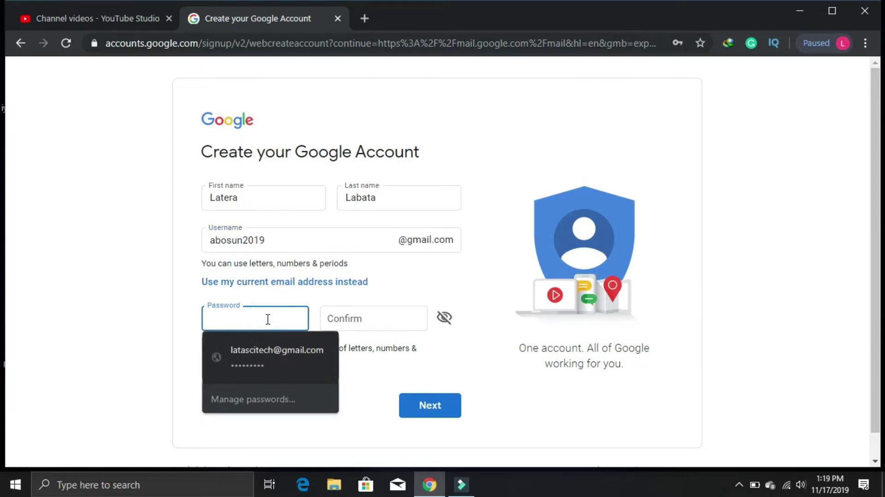
# Step: Enter the new password, dismissing Chrome's saved-password suggestions
pyautogui.write('•')
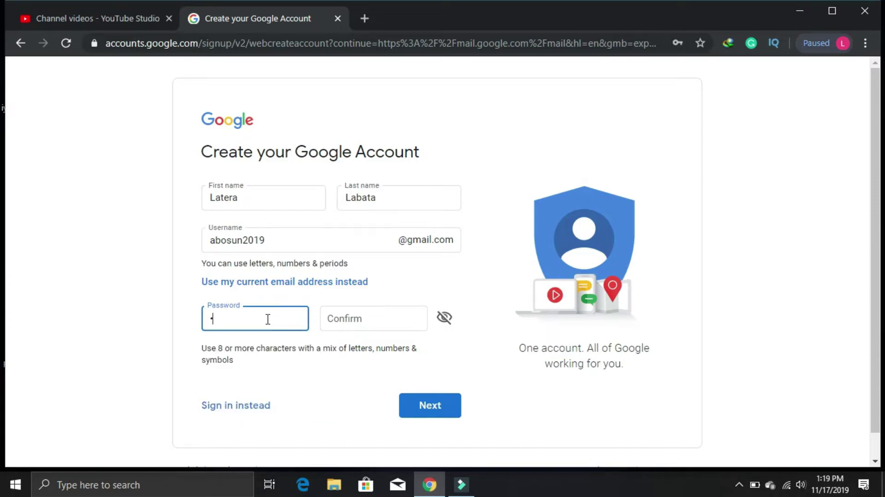
pyautogui.click(268, 319)
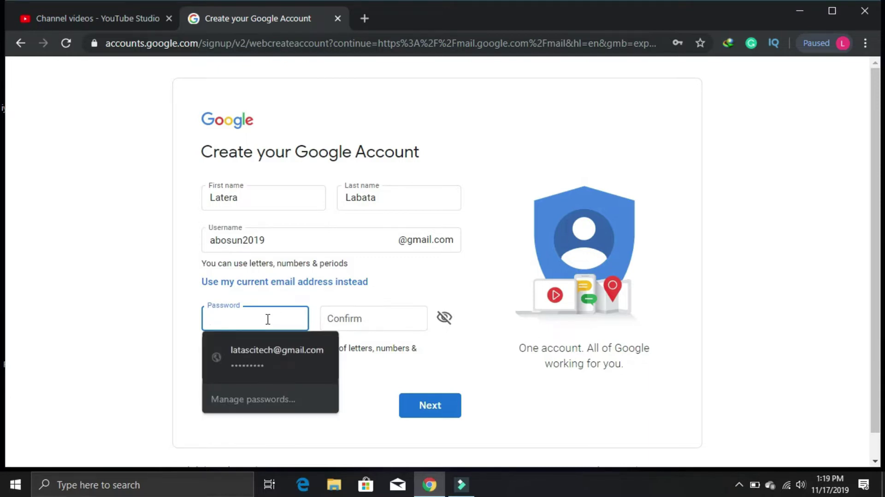
pyautogui.click(267, 319)
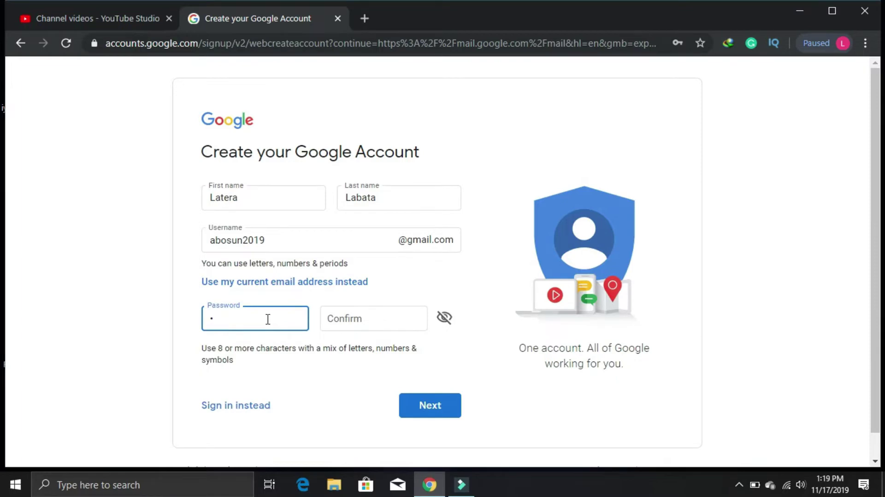
pyautogui.click(268, 319)
pyautogui.write('aaaaaaaaa')
# Step: Confirm the password and submit the sign-up form
pyautogui.click(356, 321)
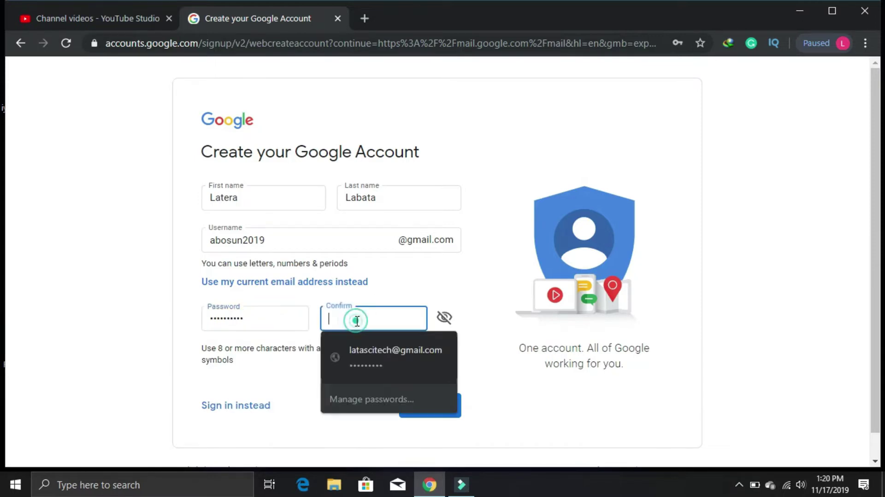
pyautogui.write('a')
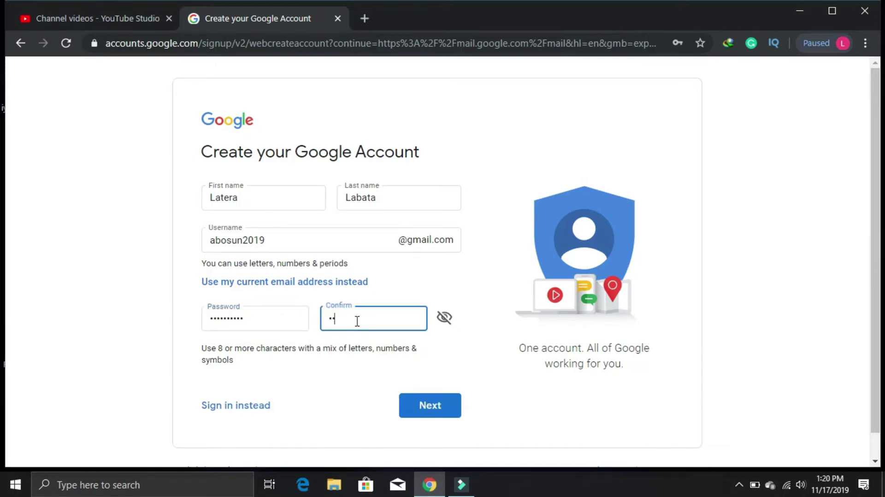
pyautogui.write('aaaaaaaaa')
pyautogui.click(445, 324)
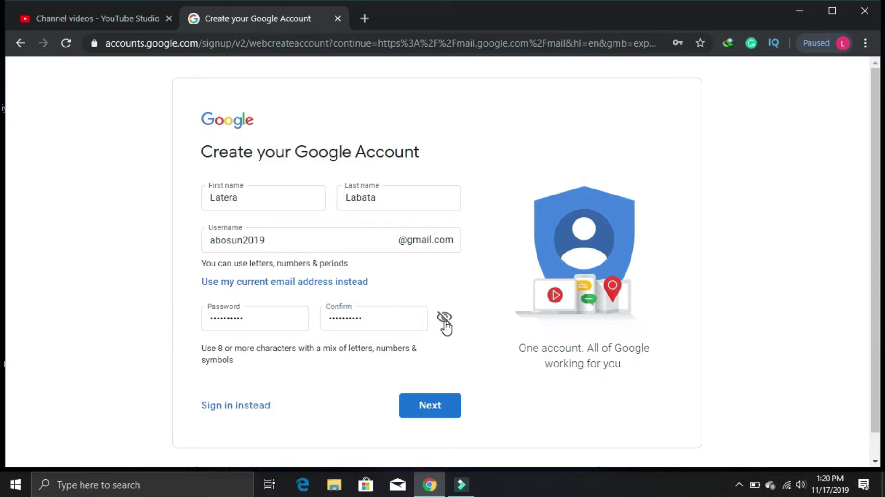
pyautogui.scroll(-1, 354, 353)
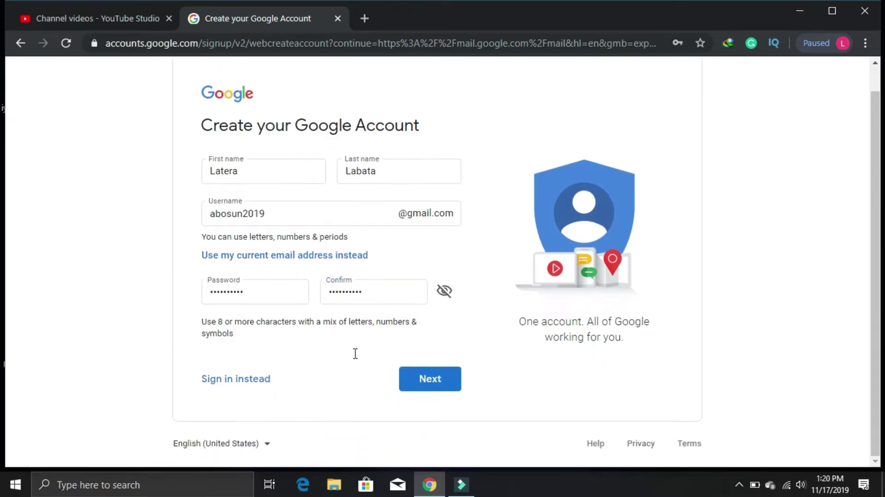
pyautogui.click(428, 381)
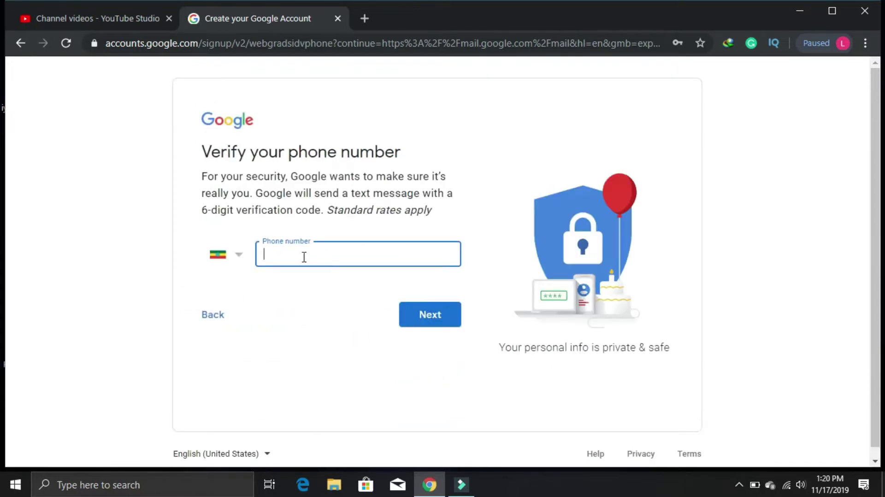
# Step: Verify the account holder's Ethiopian phone number with the SMS verification code
pyautogui.click(238, 255)
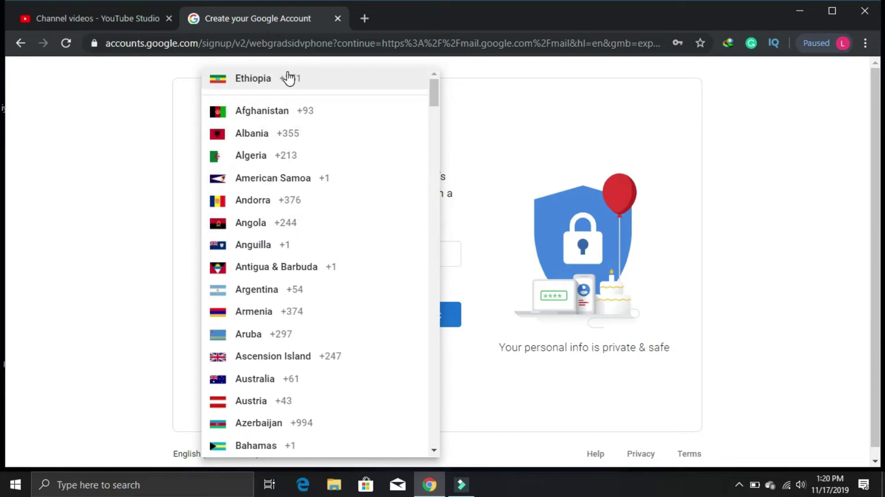
pyautogui.click(262, 80)
pyautogui.click(330, 249)
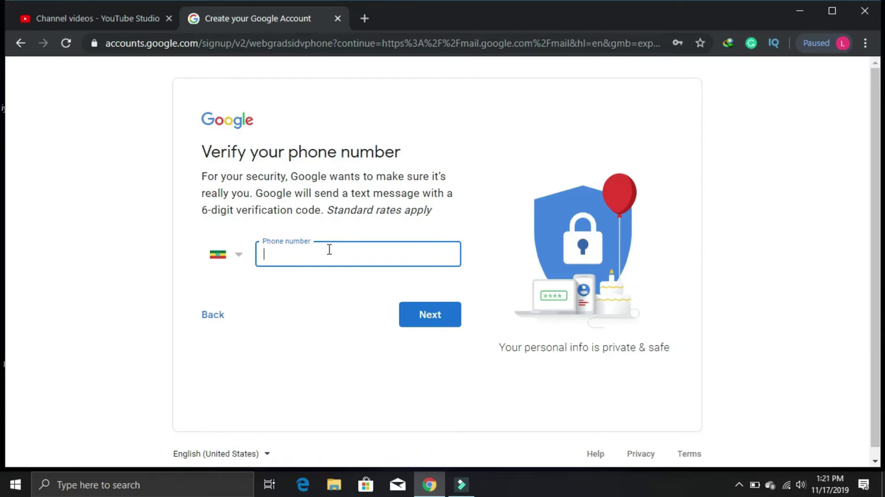
pyautogui.write('9170')
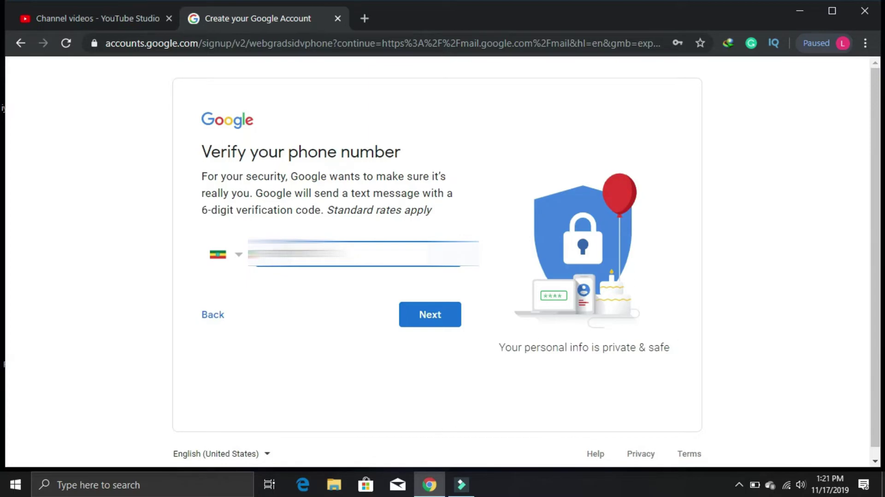
pyautogui.click(423, 326)
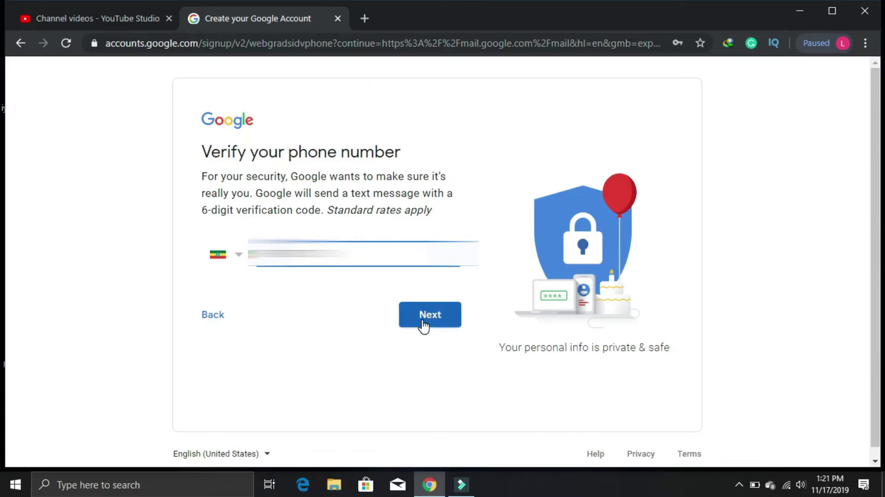
pyautogui.click(423, 322)
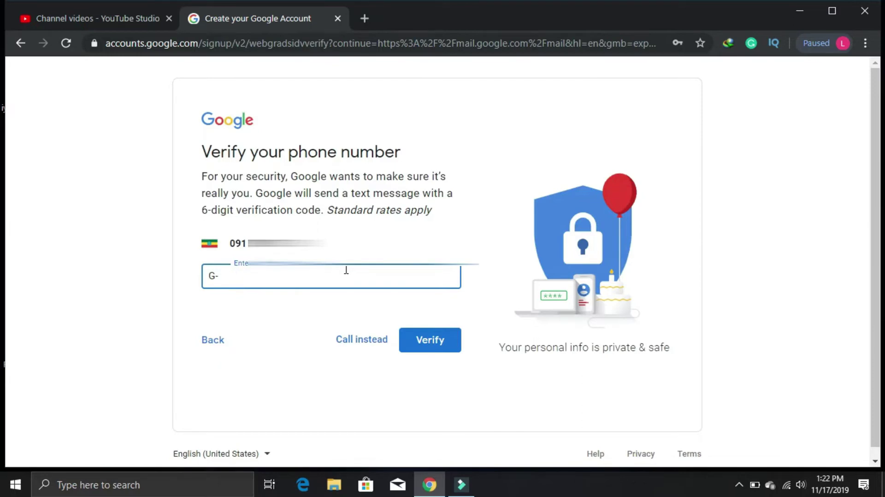
pyautogui.click(437, 341)
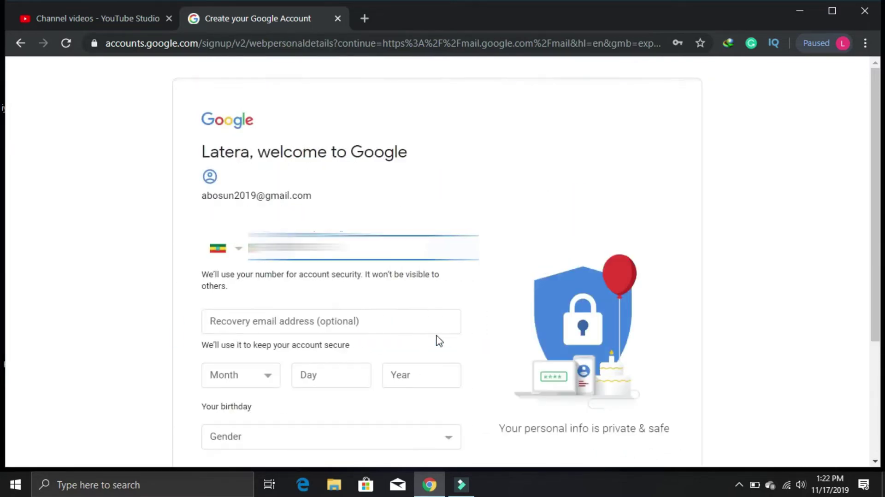
pyautogui.click(298, 323)
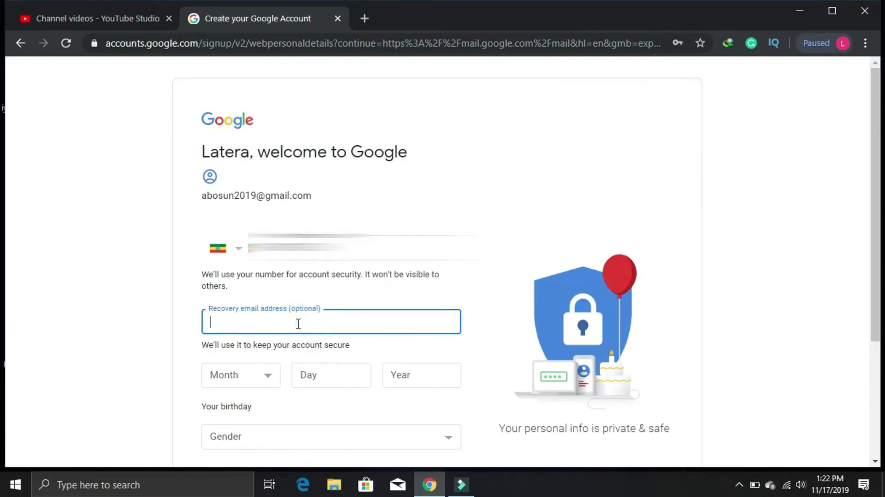
pyautogui.write('@gmail.com')
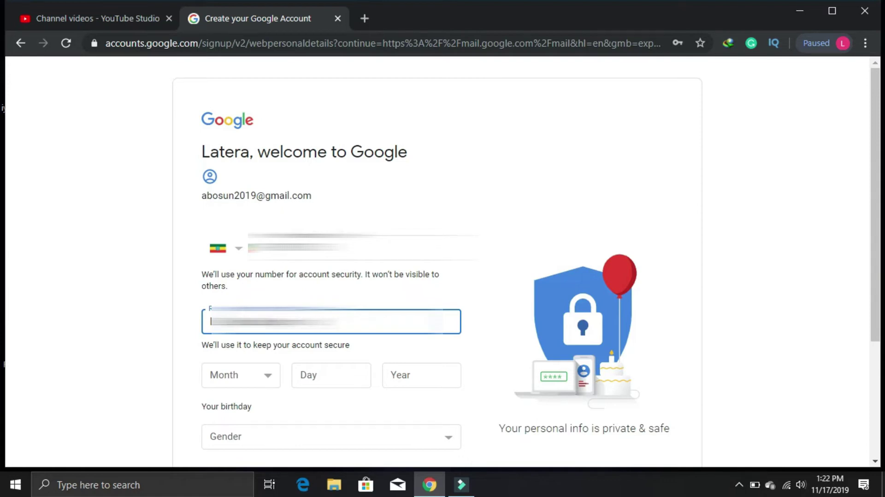
pyautogui.click(253, 382)
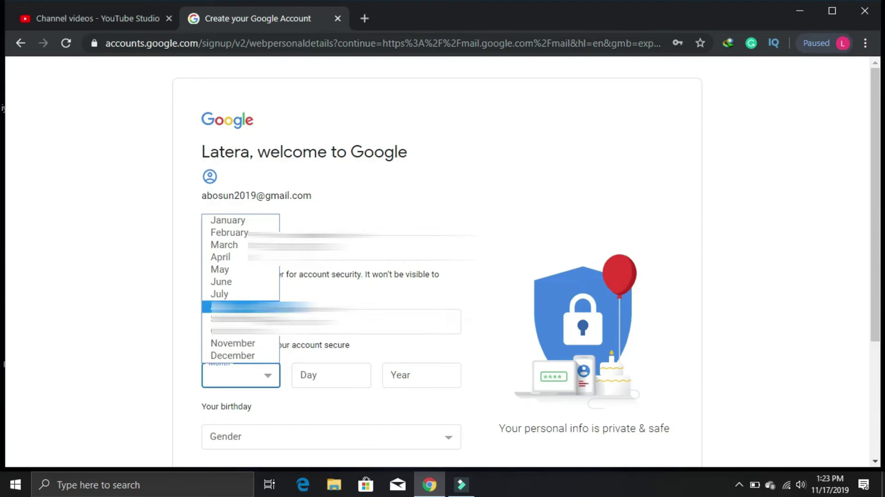
pyautogui.click(230, 318)
pyautogui.click(322, 381)
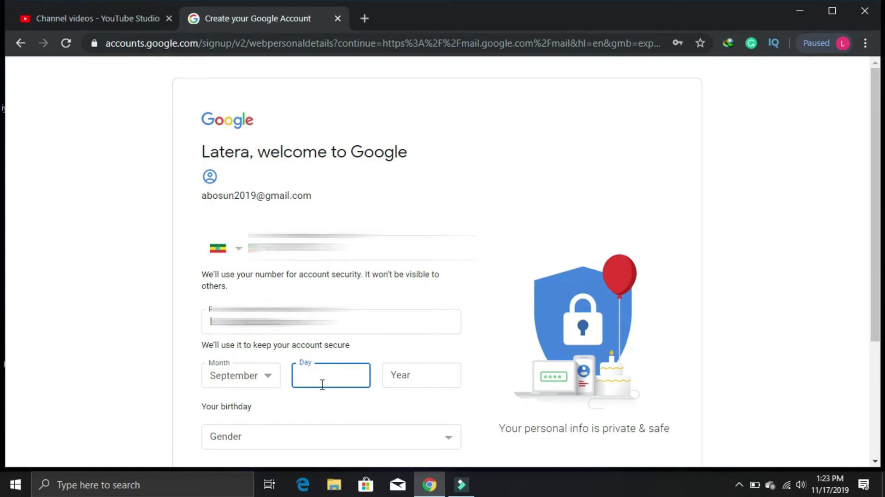
pyautogui.write('4')
pyautogui.press('BackSpace')
pyautogui.write('20')
pyautogui.click(418, 387)
pyautogui.write('2000')
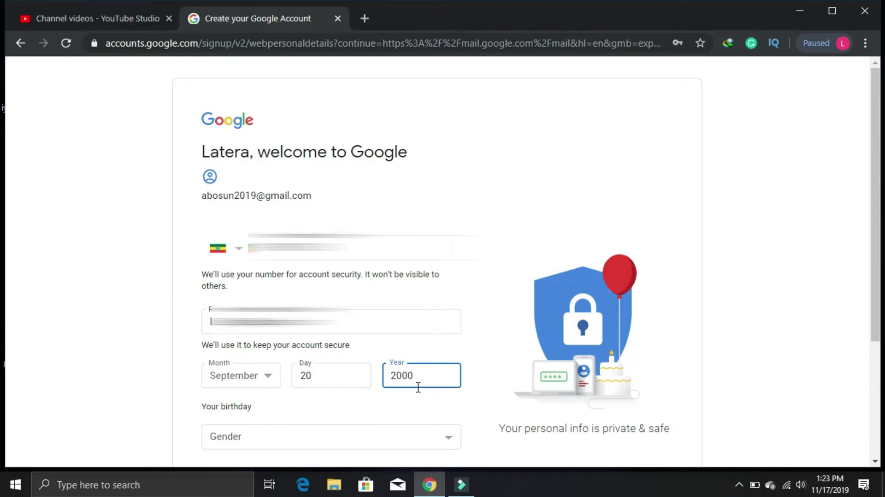
# Step: Choose Male as the gender and submit the personal details
pyautogui.scroll(-4, 418, 387)
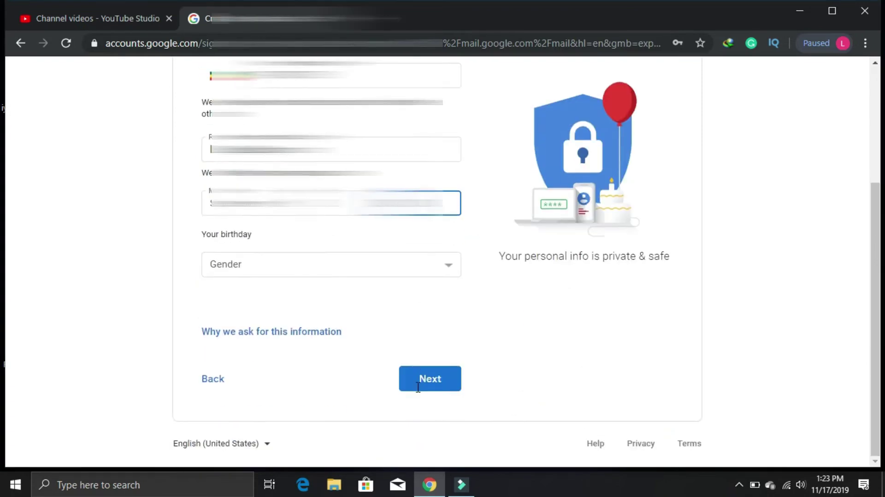
pyautogui.click(354, 268)
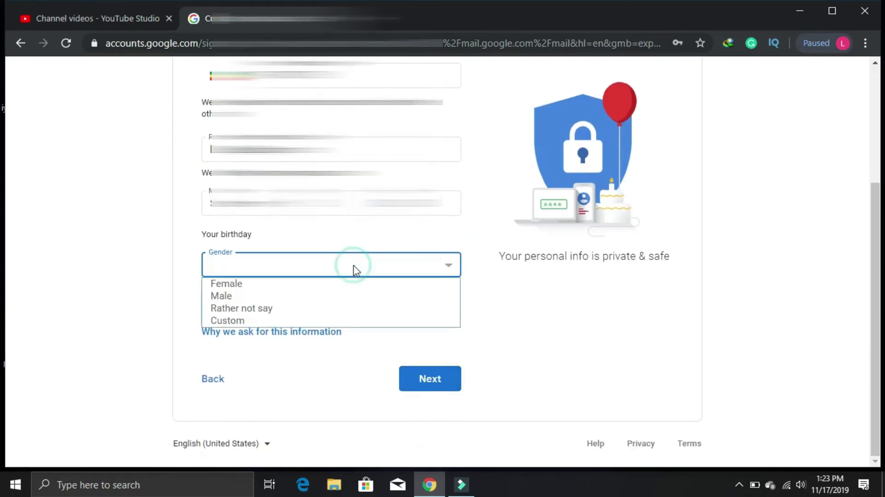
pyautogui.click(256, 297)
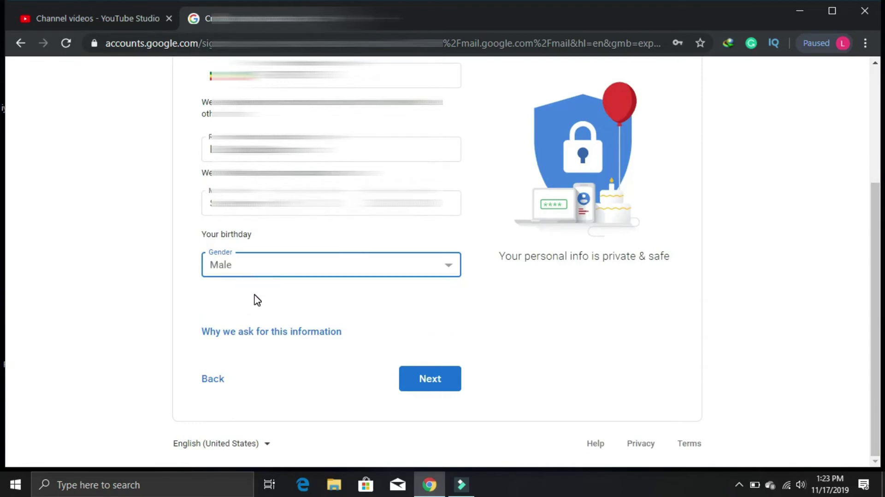
pyautogui.click(425, 380)
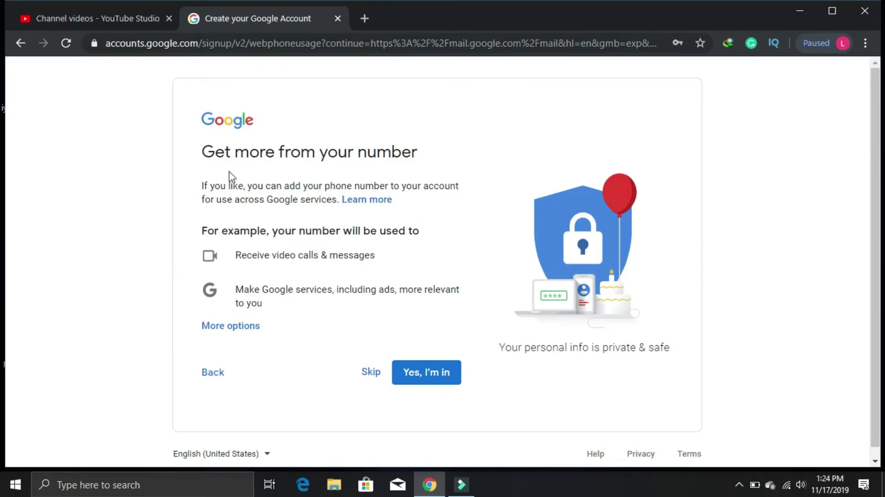
# Step: Opt in with "Yes, I'm in" and agree to the Privacy and Terms
pyautogui.click(424, 382)
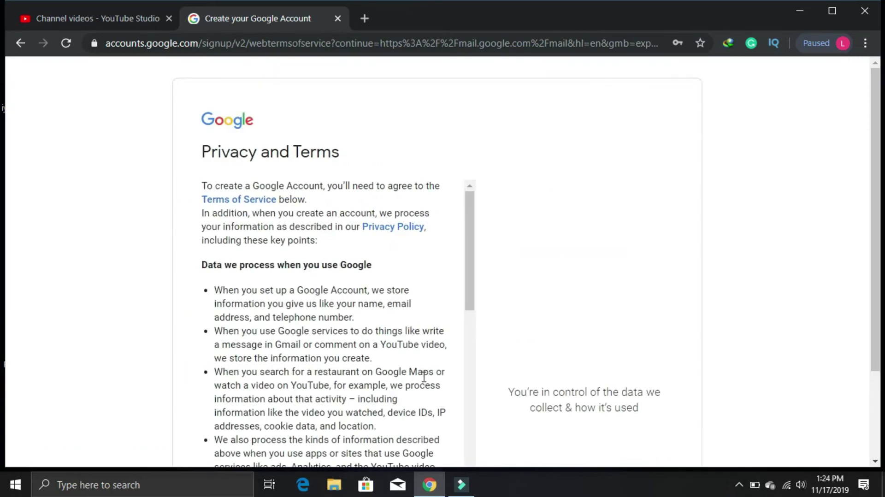
pyautogui.scroll(-15, 424, 376)
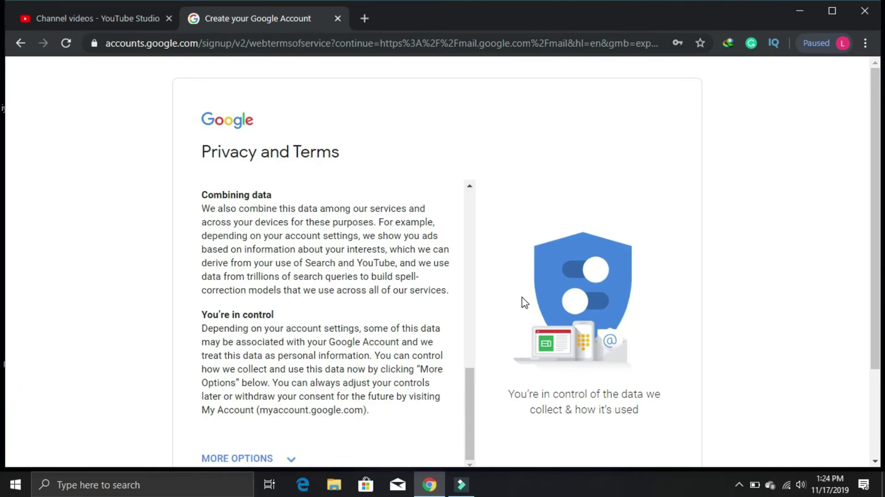
pyautogui.scroll(-3, 523, 302)
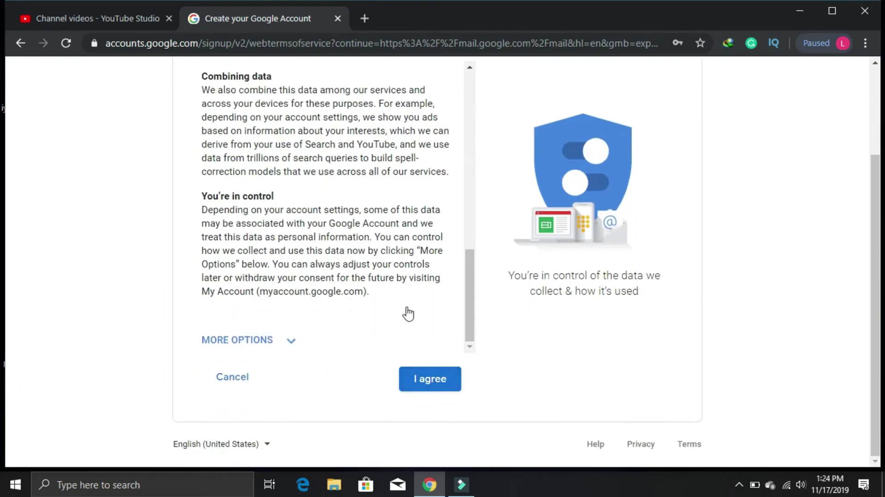
pyautogui.scroll(3, 390, 249)
pyautogui.scroll(1, 391, 250)
pyautogui.scroll(-5, 389, 250)
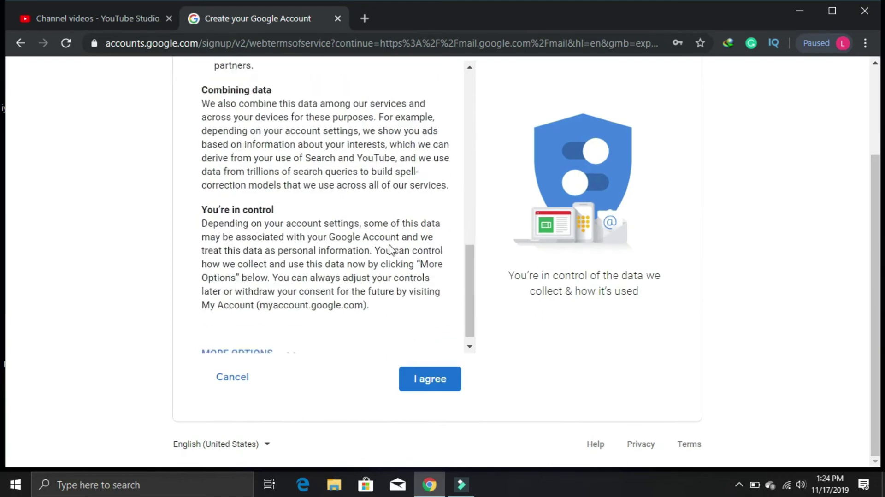
pyautogui.click(439, 384)
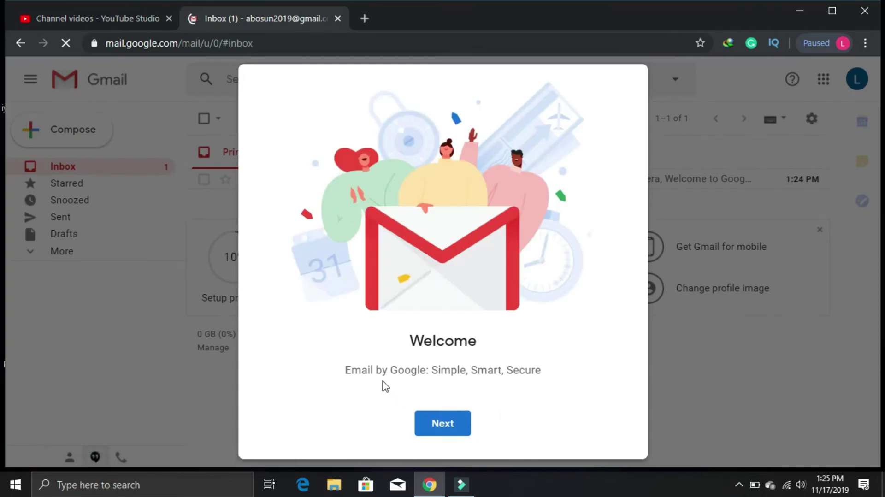
# Step: Dismiss Gmail's welcome dialogs, keeping the Default inbox view
pyautogui.click(443, 423)
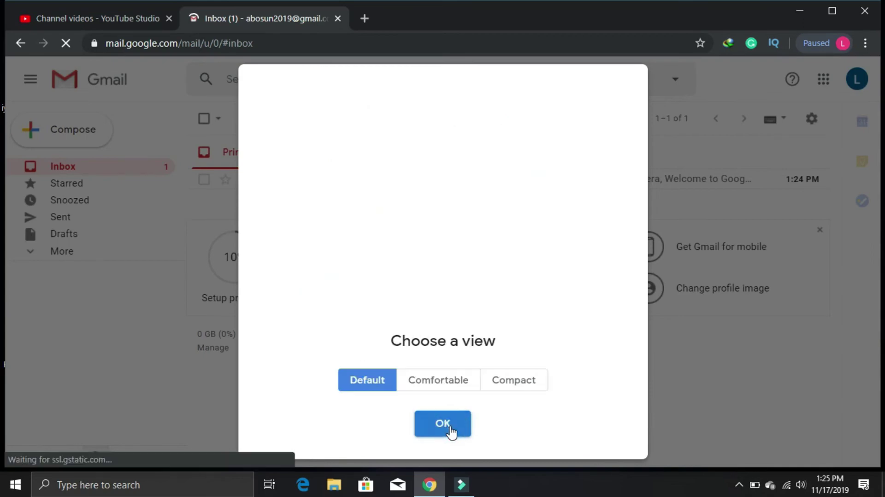
pyautogui.click(442, 423)
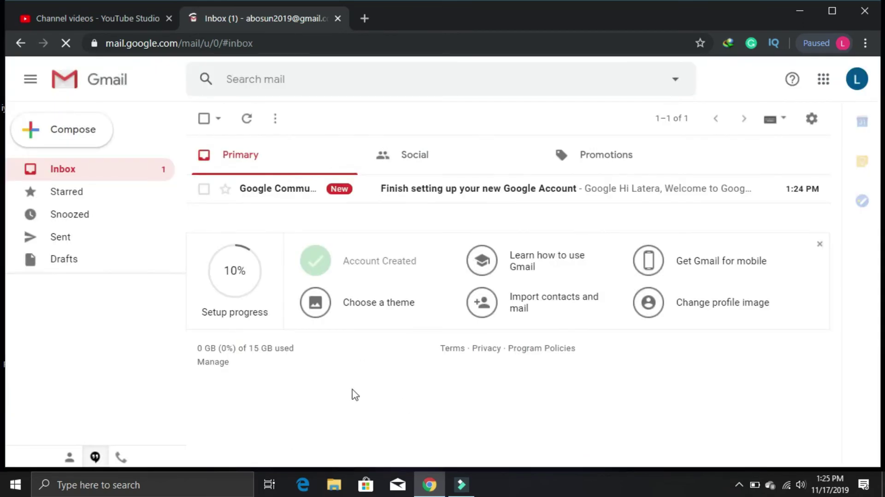